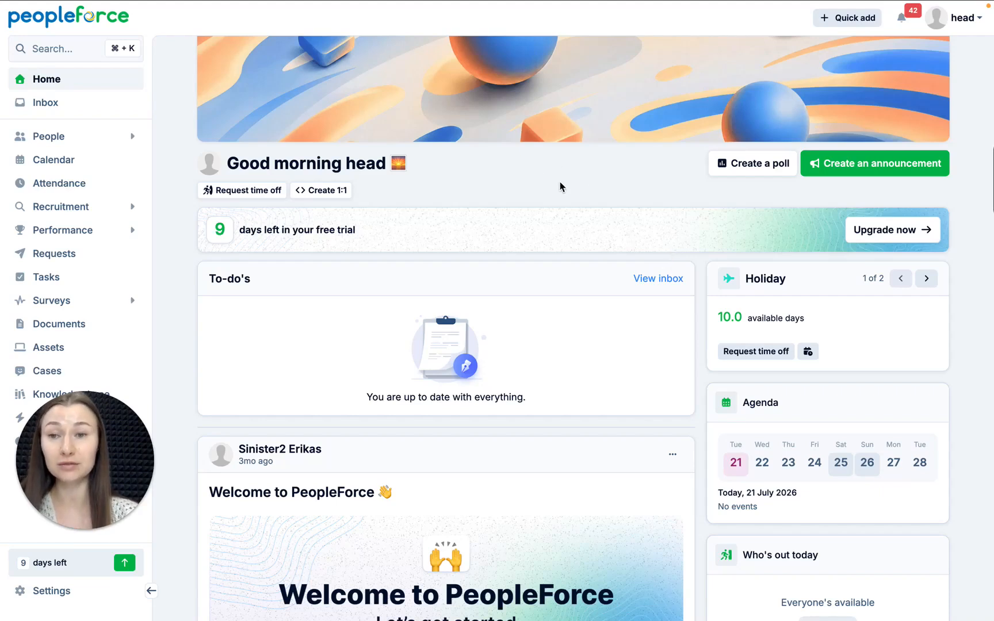
# Step: Start a new Company-type API key in the PeopleForce security settings and name it AO_integration2
pyautogui.click(66, 592)
pyautogui.scroll(-8, 648, 372)
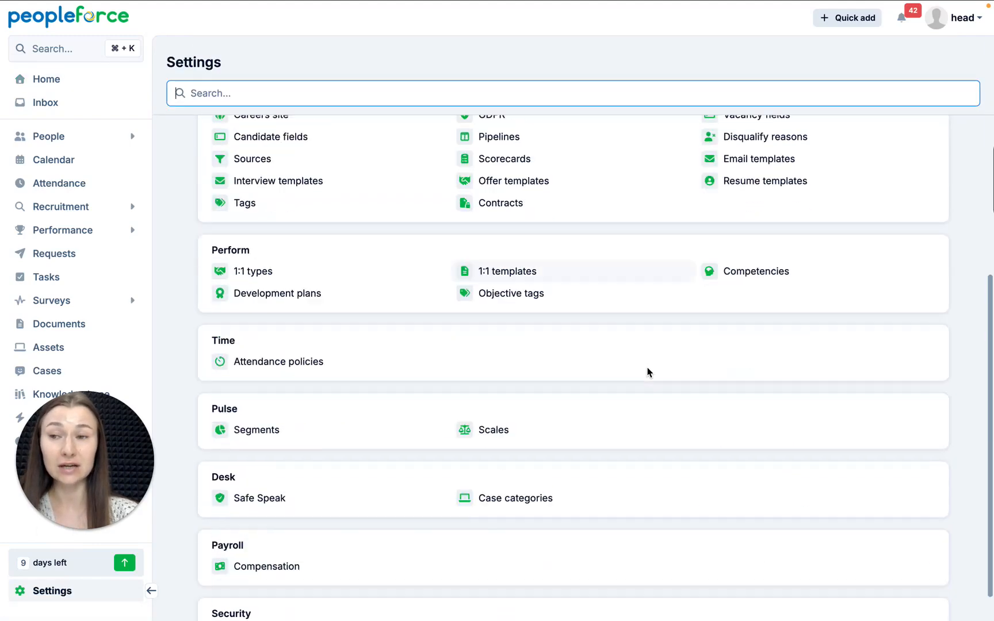
pyautogui.click(743, 595)
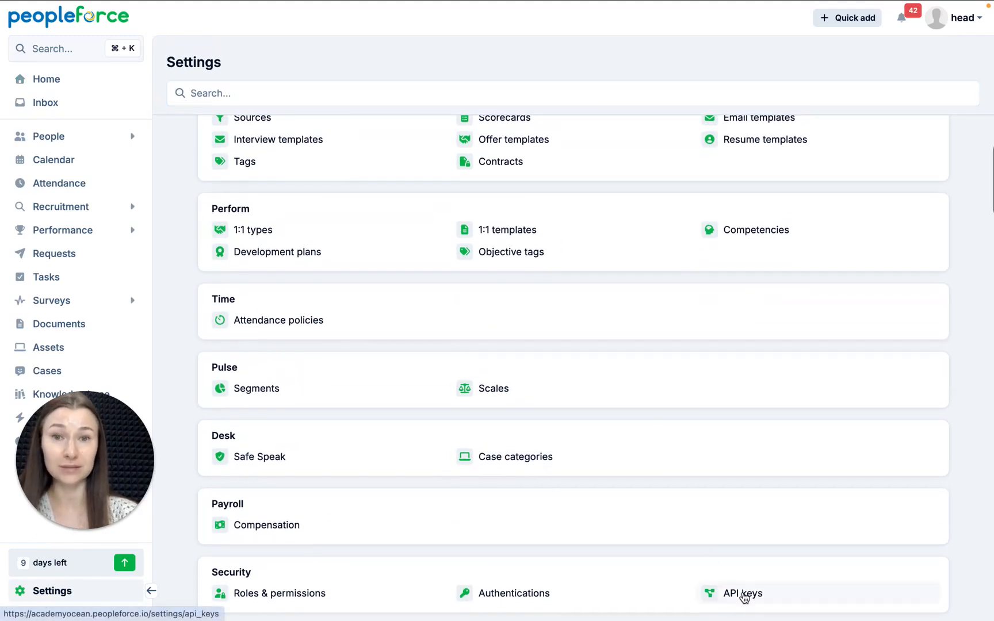
pyautogui.click(956, 82)
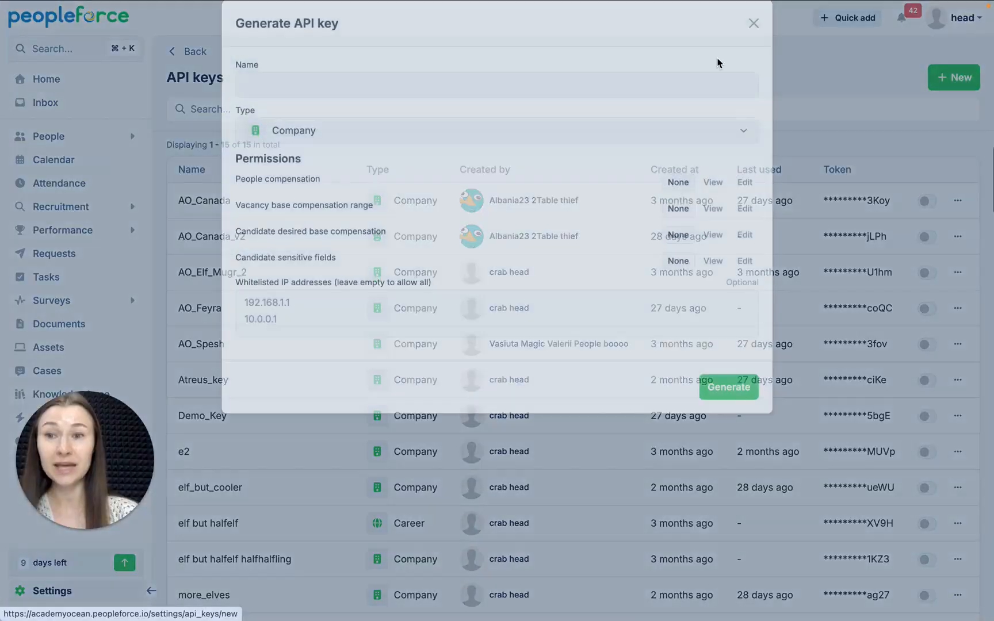
pyautogui.click(571, 108)
pyautogui.write('AO_integration2')
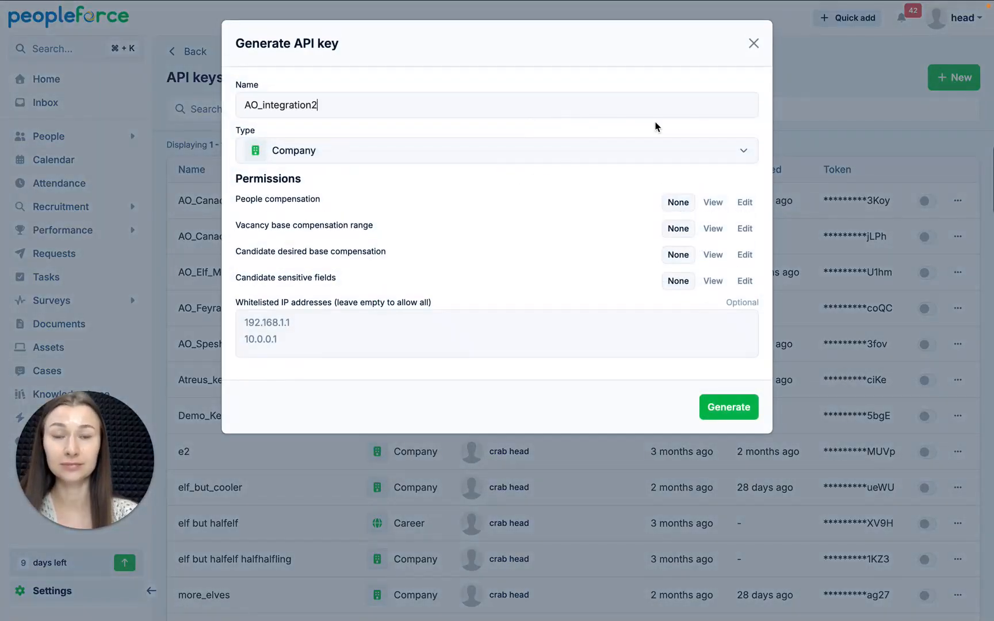
# Step: Grant the key View permission for all four compensation and sensitive-field categories, then generate it and copy the API key
pyautogui.click(716, 203)
pyautogui.click(715, 229)
pyautogui.click(713, 254)
pyautogui.click(713, 282)
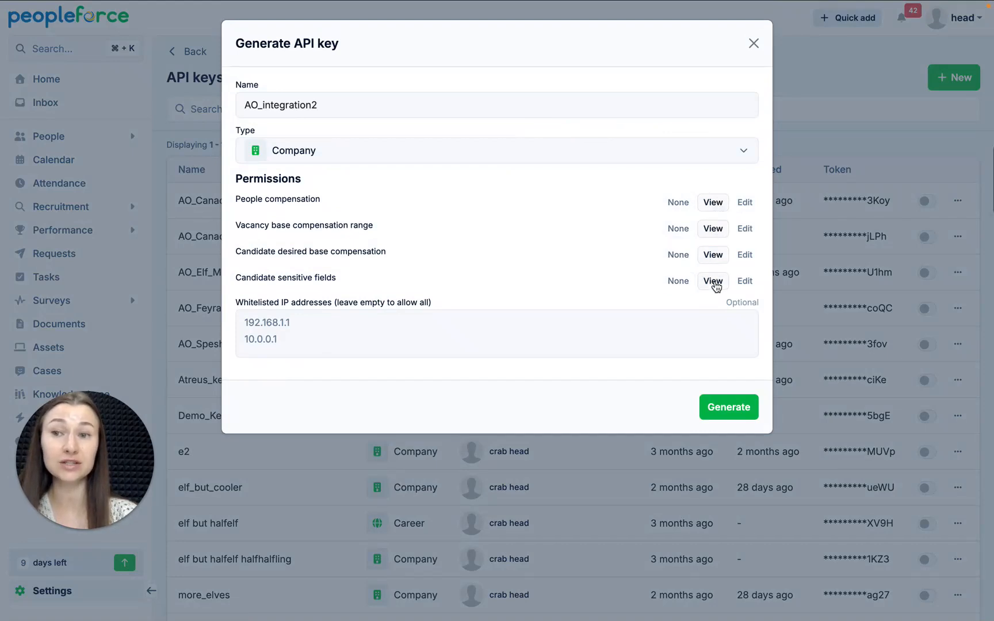
pyautogui.click(717, 414)
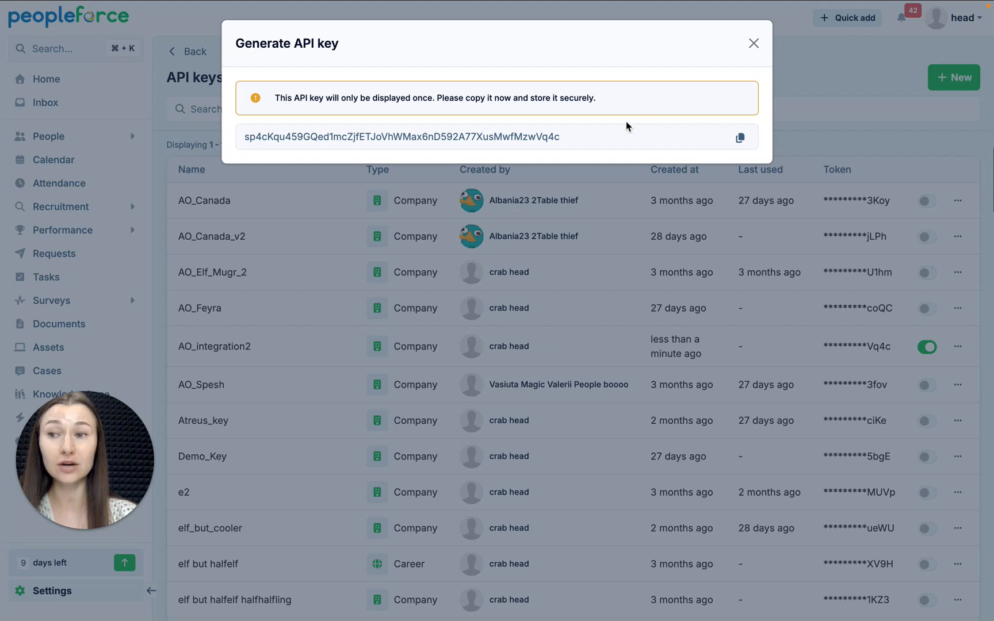
pyautogui.click(739, 139)
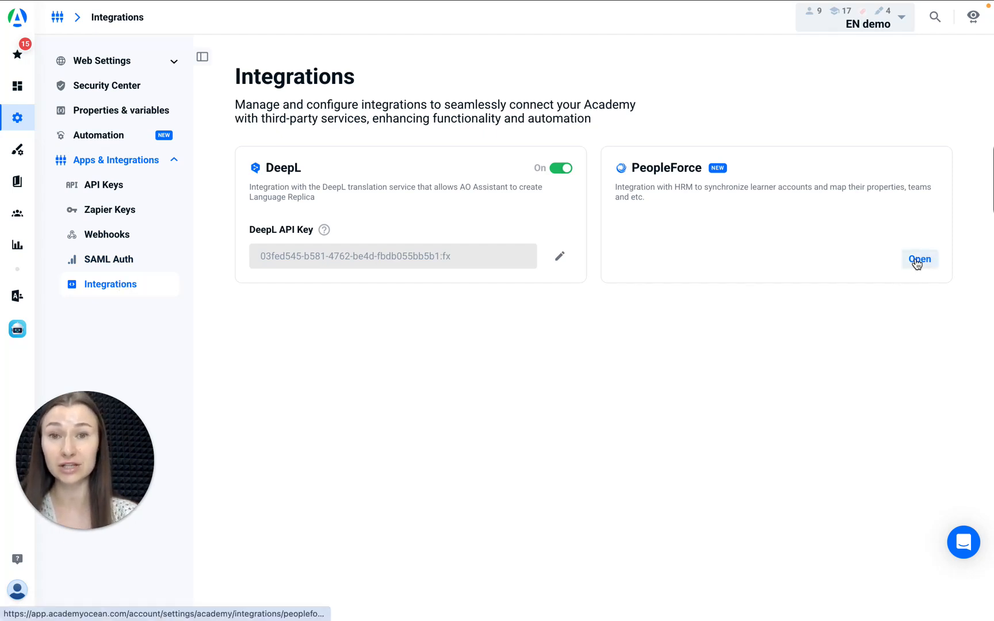
# Step: Connect the PeopleForce integration in AcademyOcean: paste the API key, test the connection and save
pyautogui.click(919, 259)
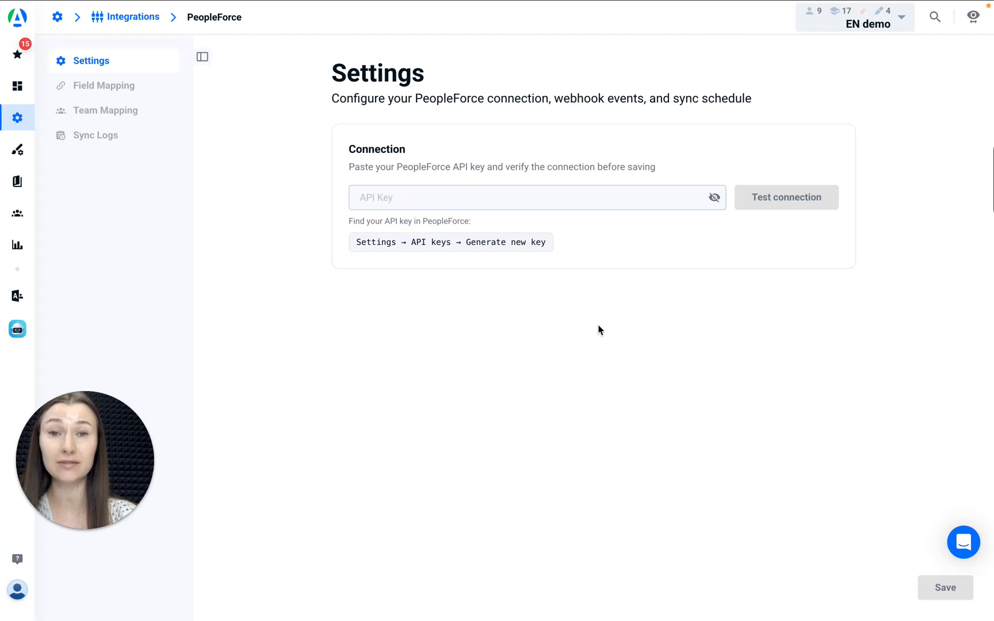
pyautogui.click(592, 200)
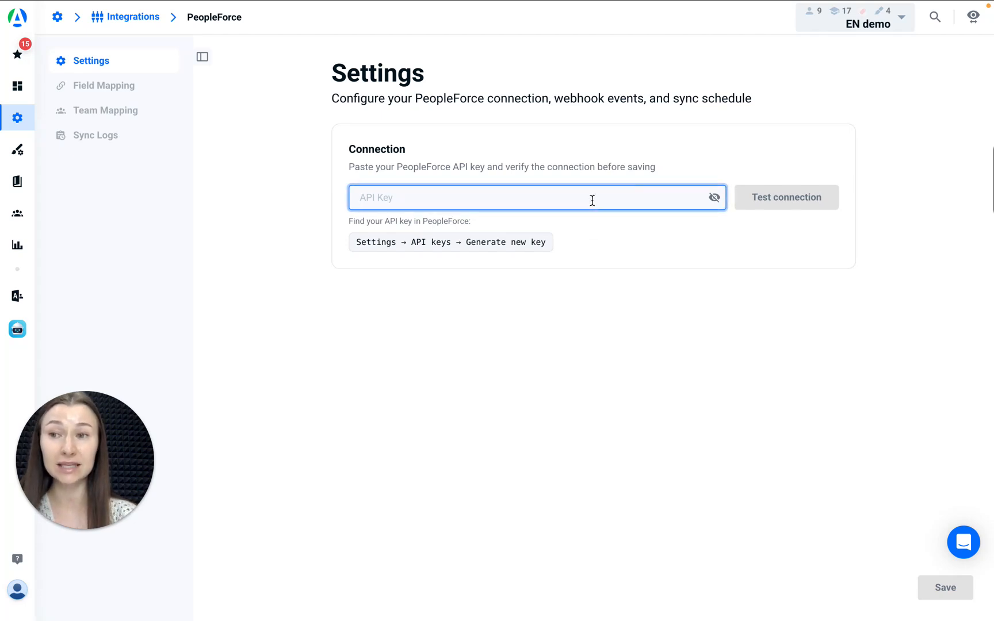
pyautogui.hotkey('ctrl', 'v')
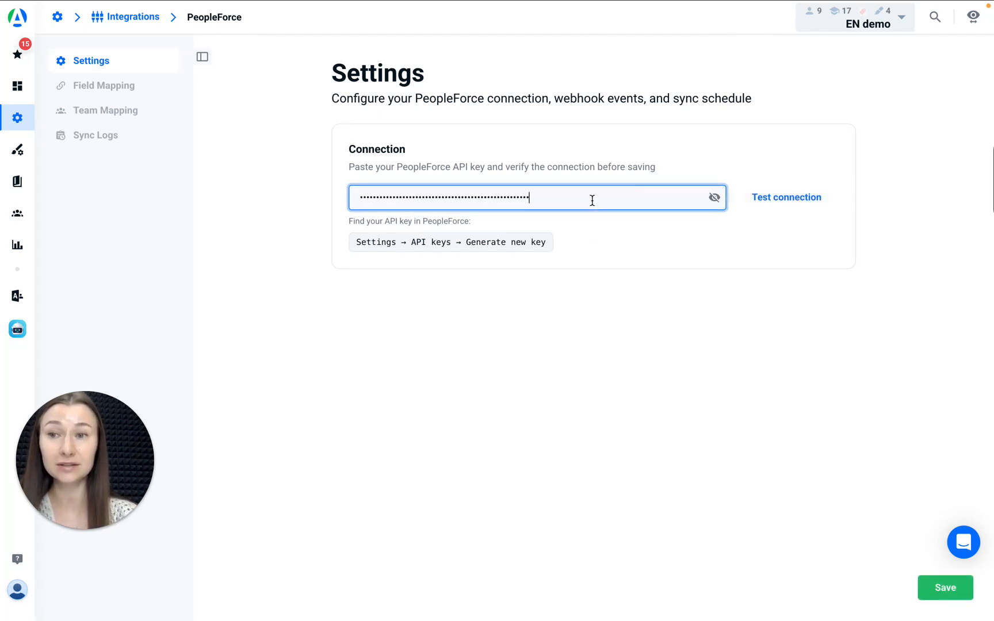
pyautogui.click(797, 205)
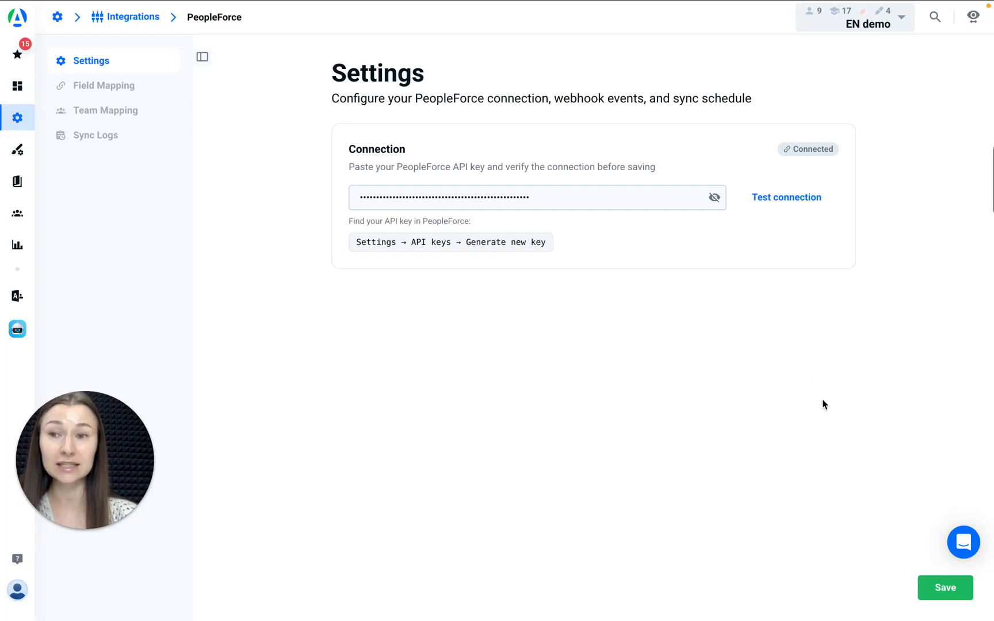
pyautogui.click(931, 582)
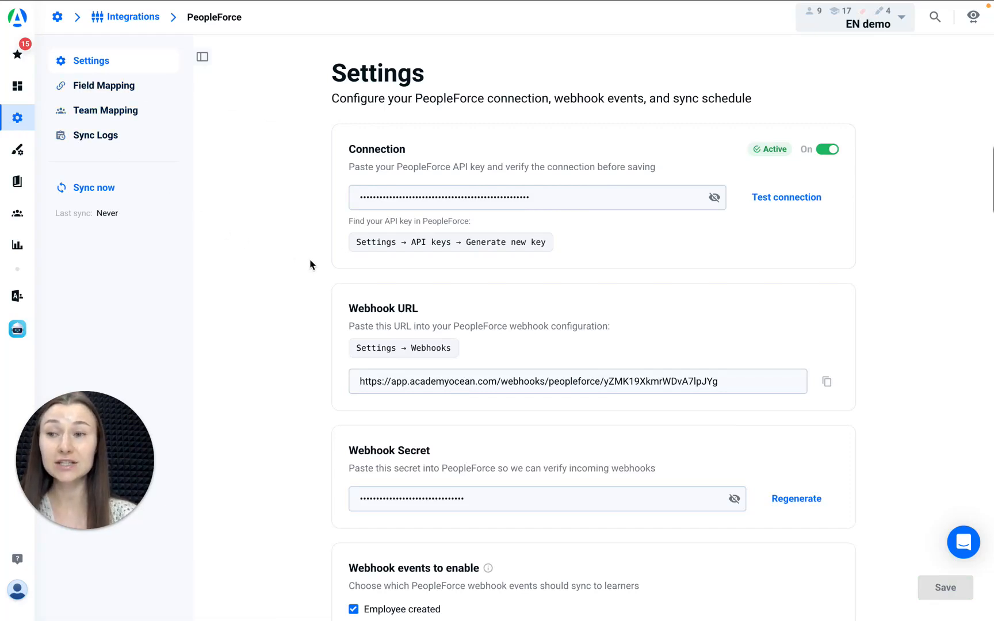
# Step: Turn on Send invite email and Overwrite with empty values for the PeopleForce integration and save the settings
pyautogui.scroll(-5, 556, 258)
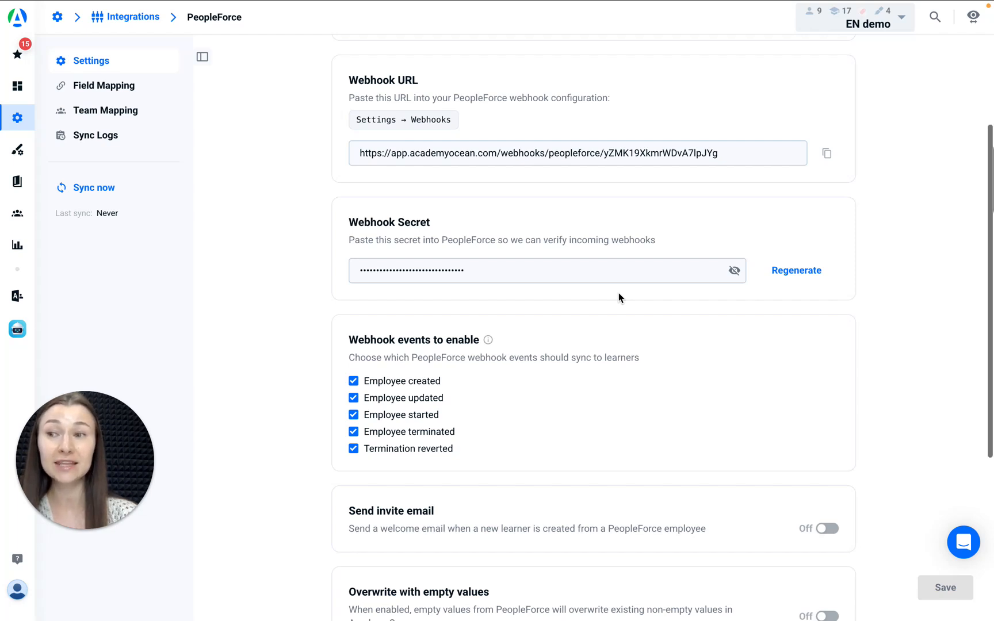
pyautogui.scroll(-5, 619, 295)
pyautogui.scroll(-1, 619, 297)
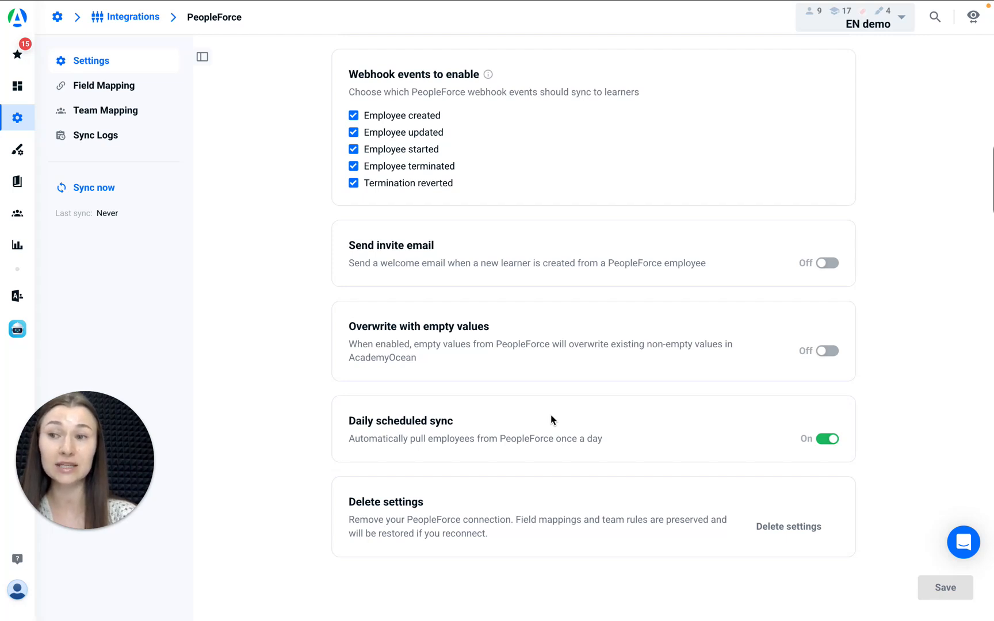
pyautogui.click(829, 264)
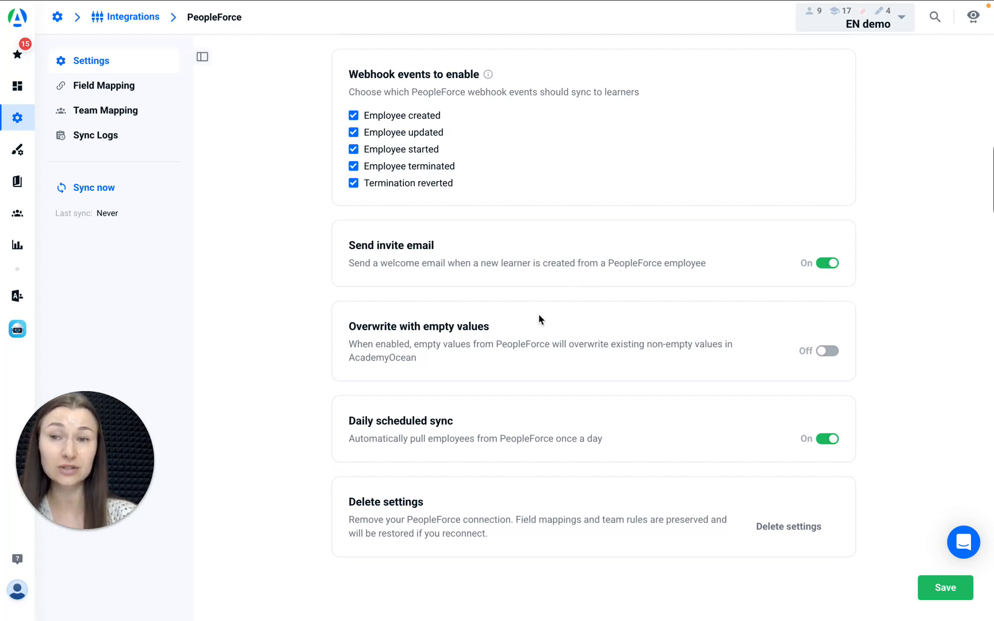
pyautogui.click(827, 352)
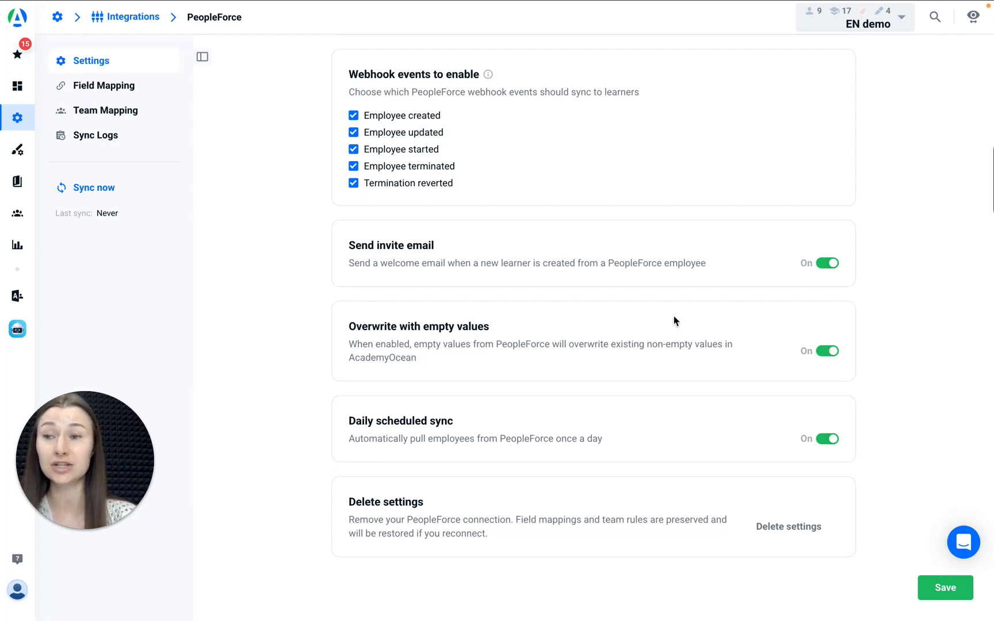
pyautogui.click(947, 593)
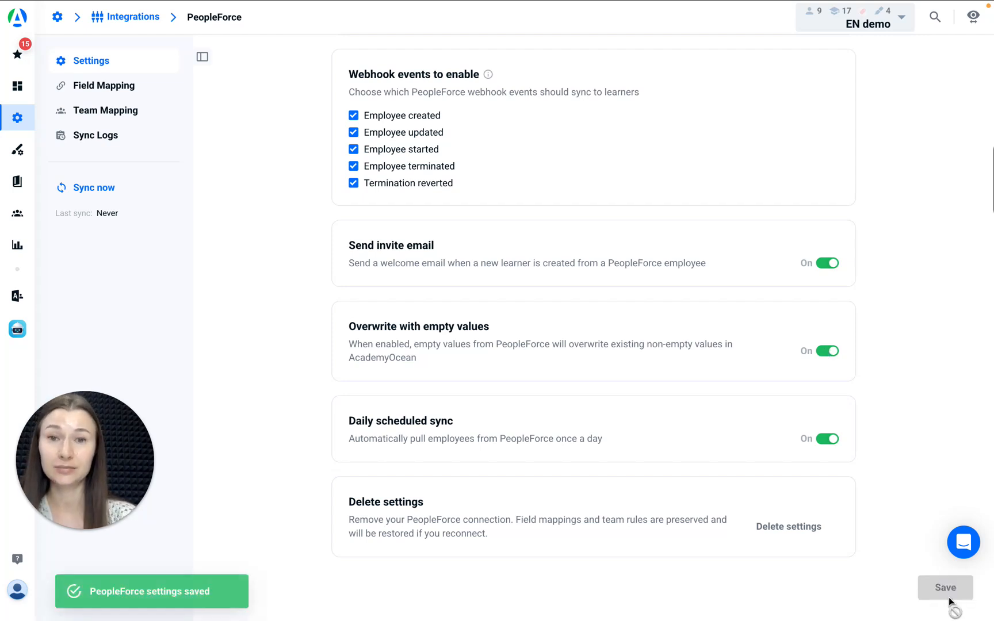
# Step: Add a field mapping from the PeopleForce Department field to the Department learner property and save it
pyautogui.click(118, 90)
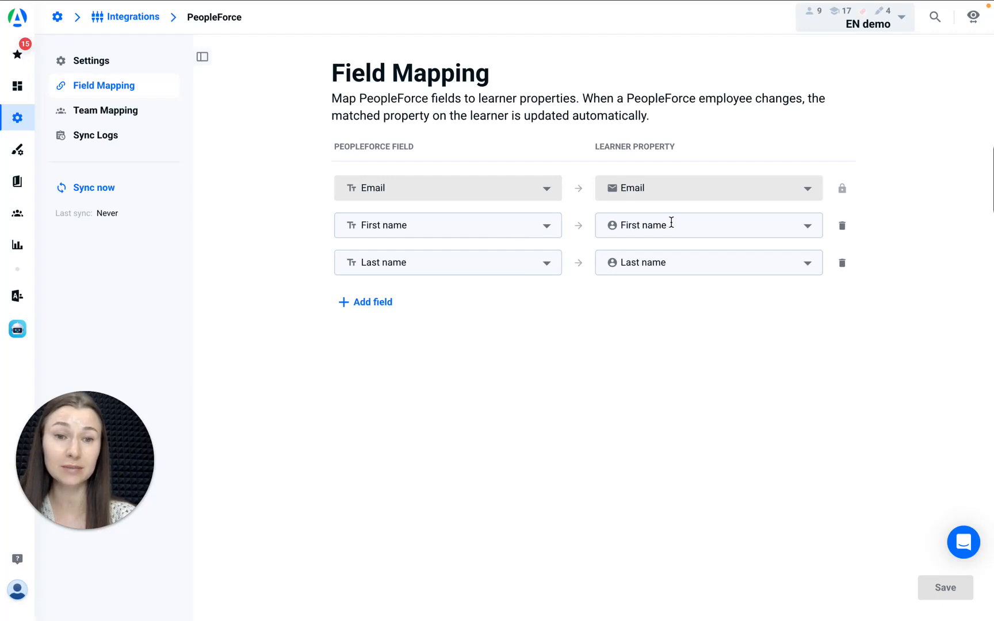
pyautogui.click(375, 303)
pyautogui.click(440, 301)
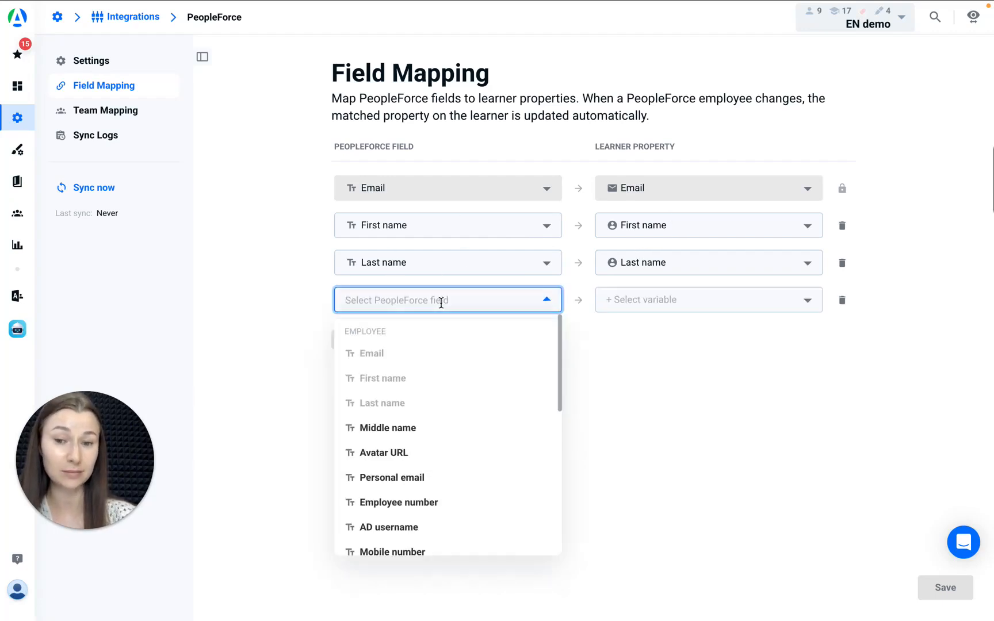
pyautogui.scroll(-5, 458, 399)
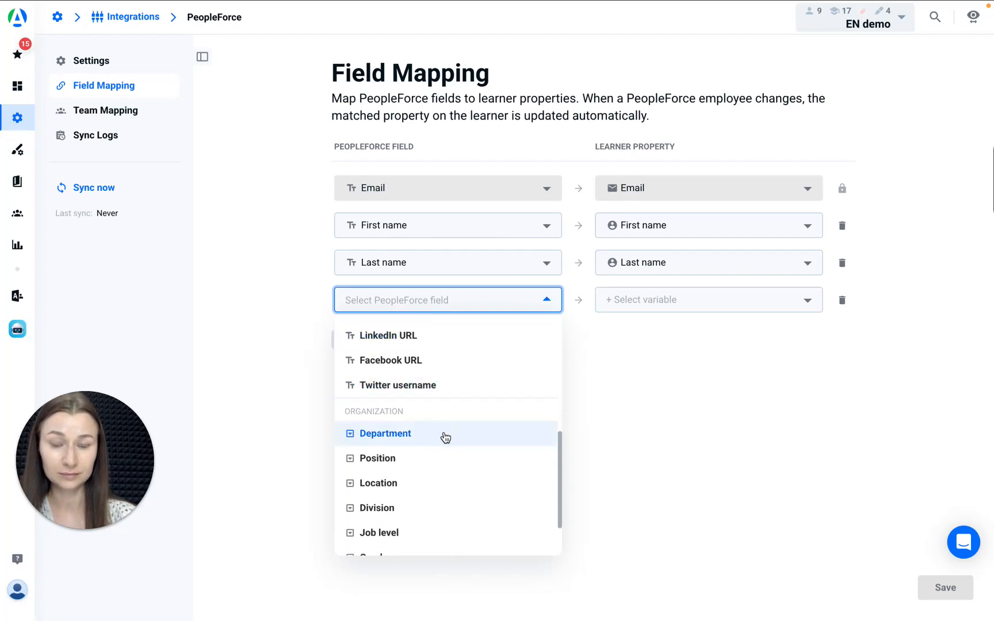
pyautogui.click(446, 438)
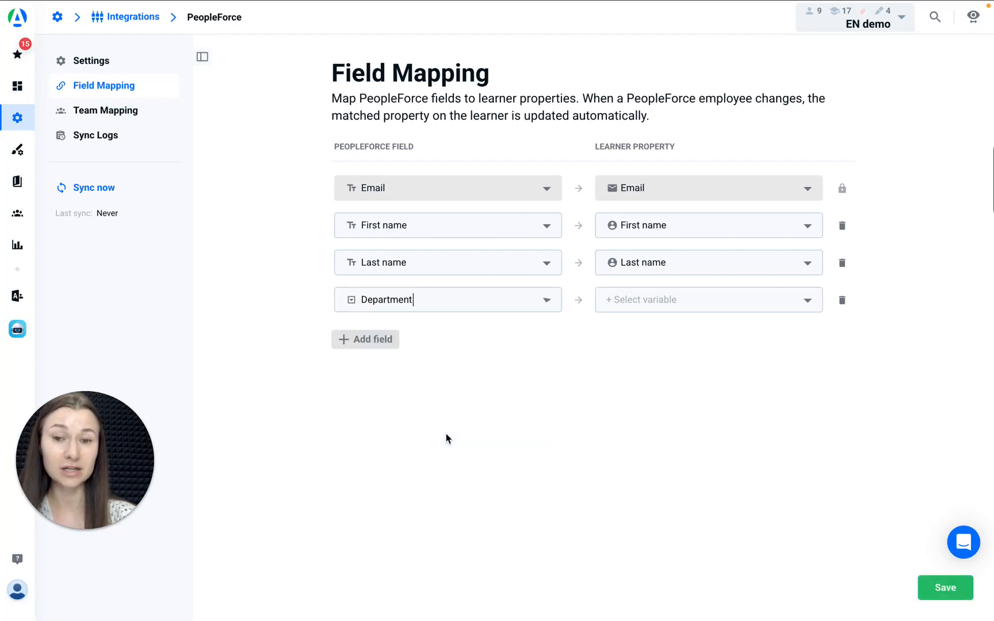
pyautogui.click(678, 301)
pyautogui.click(650, 408)
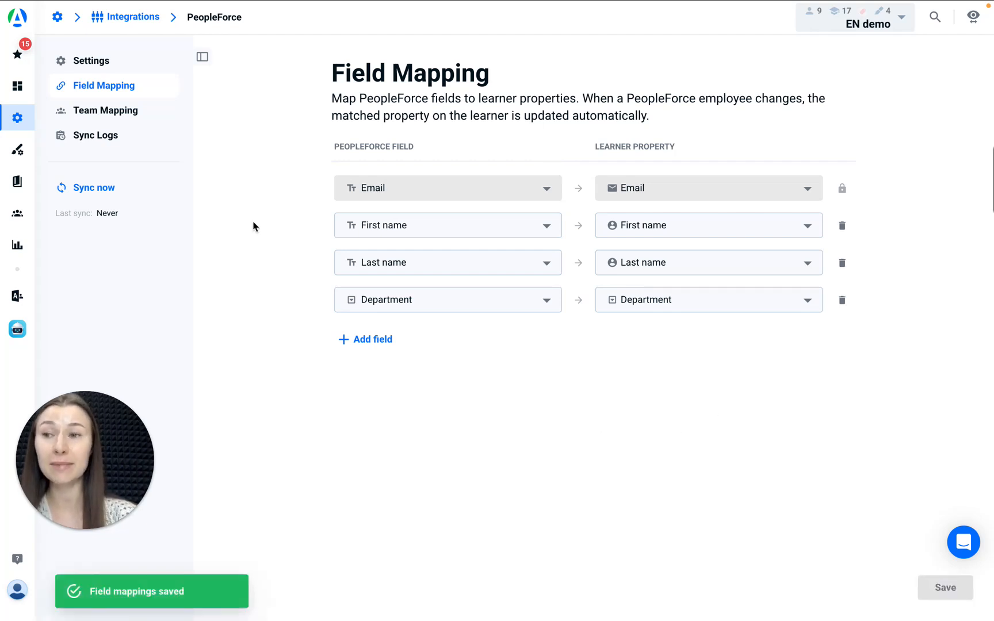
# Step: Save a team rule assigning employees whose Department is Marketing to the Marketing learner team, and run a manual sync
pyautogui.click(115, 110)
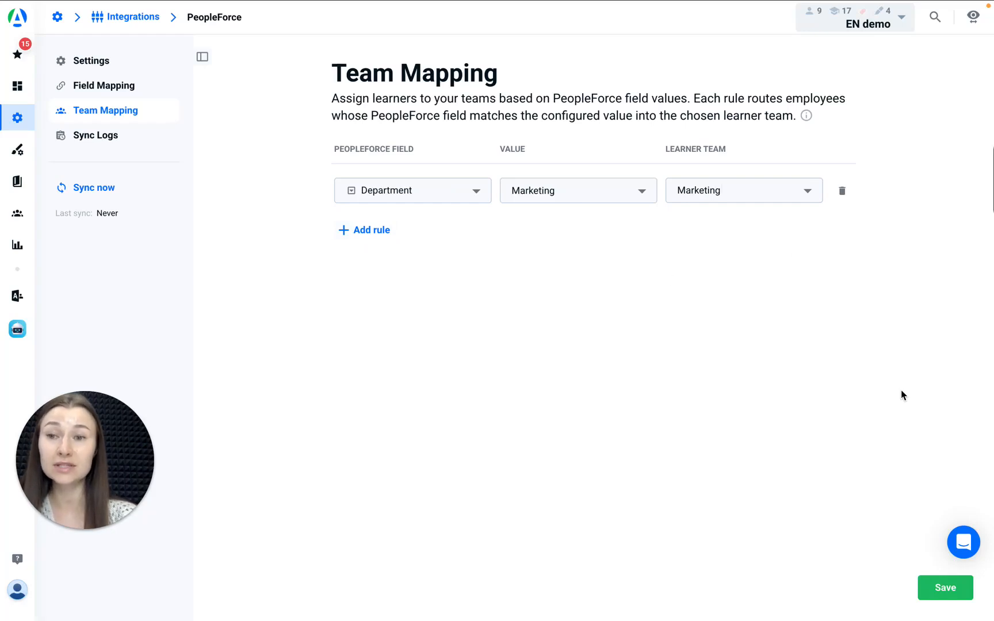
pyautogui.click(932, 588)
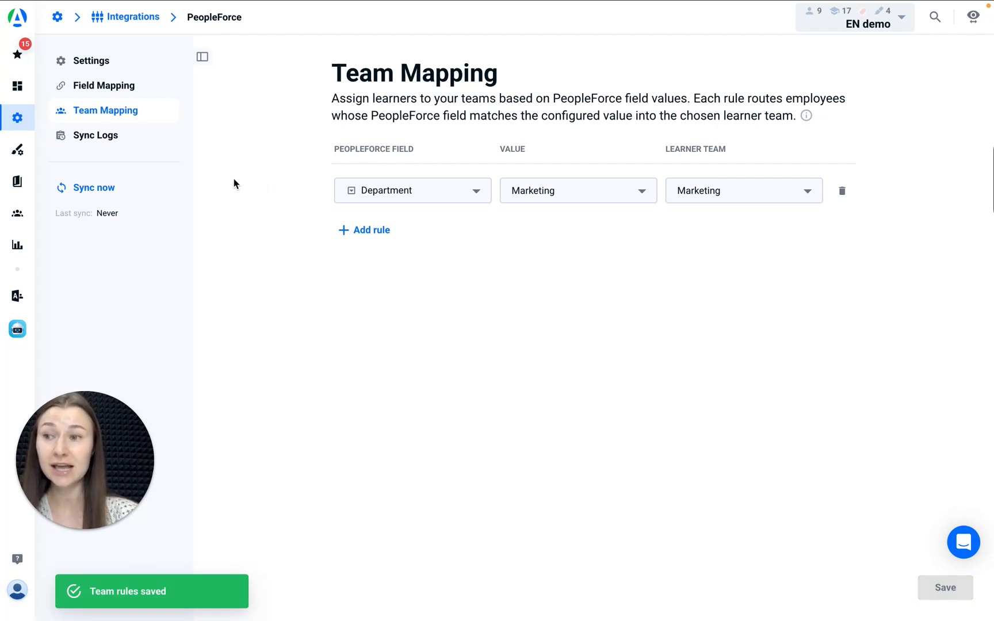
pyautogui.click(93, 192)
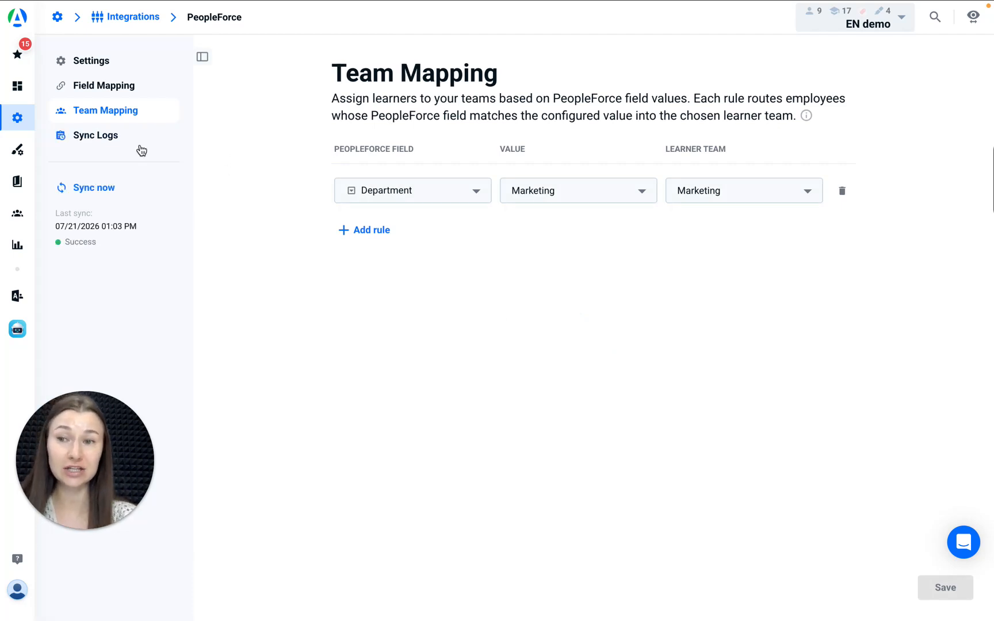
# Step: Review the sync history and examine the details of the earlier manual sync entry, then close them
pyautogui.click(97, 137)
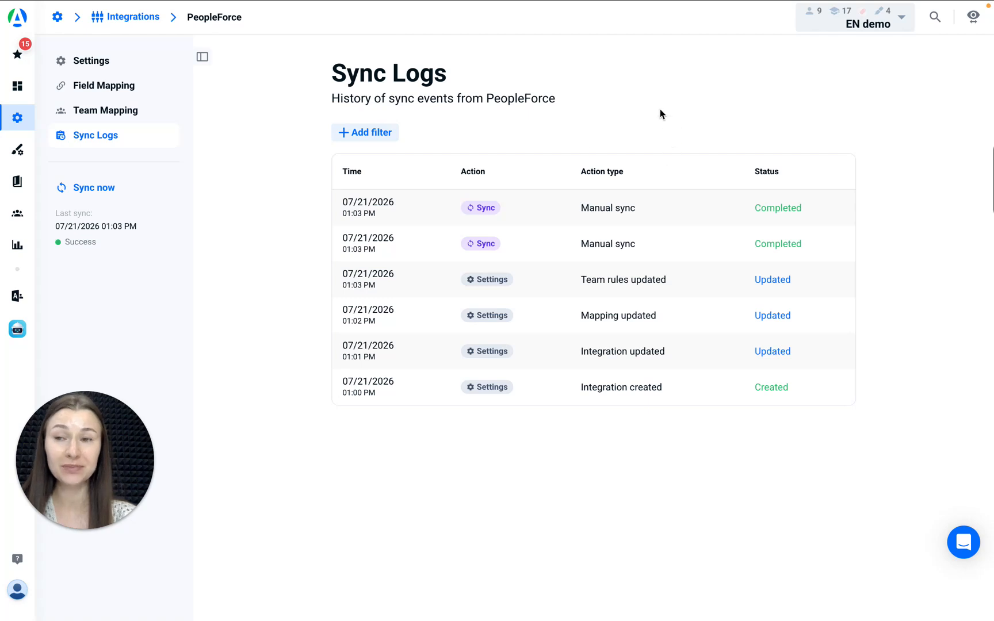
pyautogui.click(562, 247)
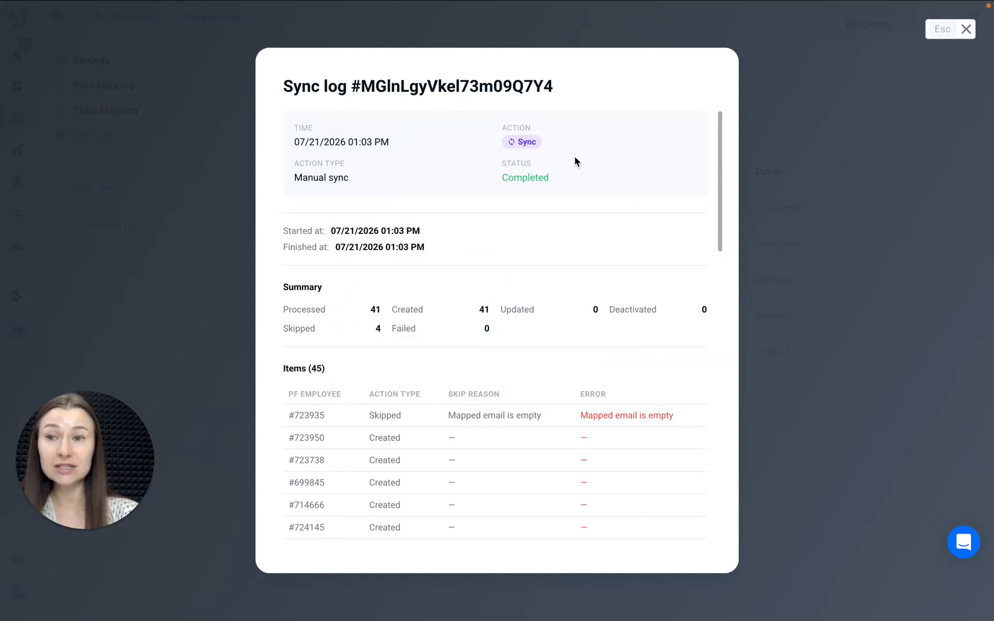
pyautogui.click(968, 30)
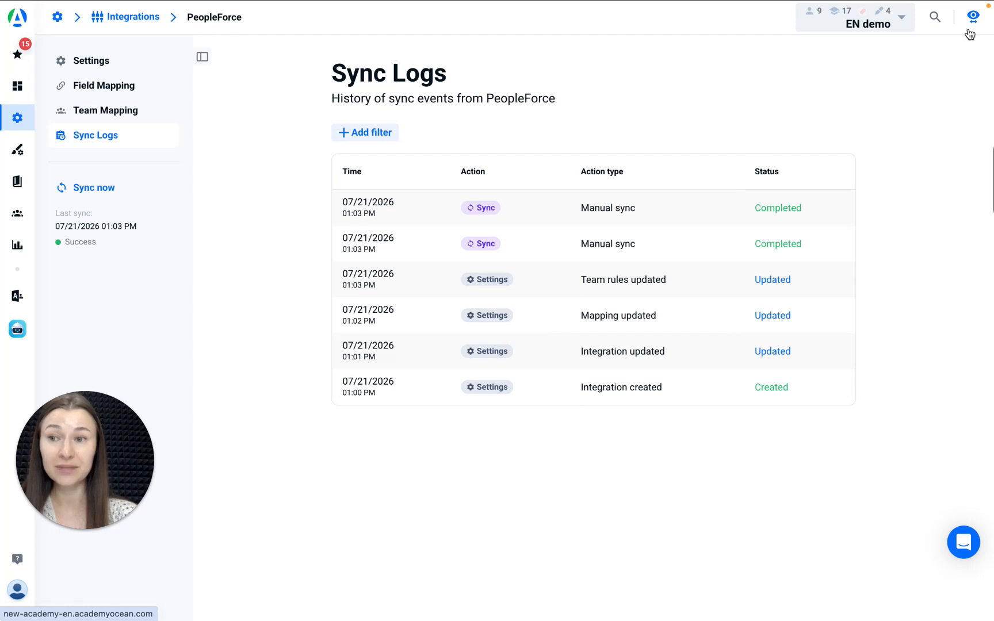